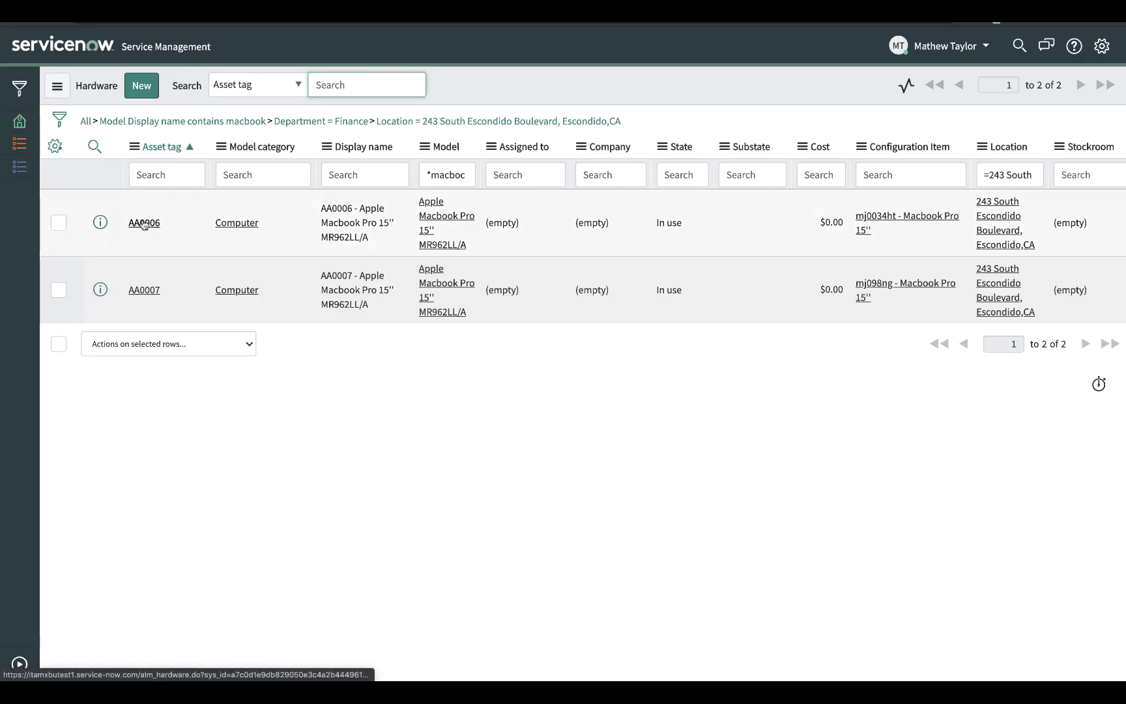
Open the AA0006 and AA0007 asset records from the filtered Macbook hardware list
click(145, 224)
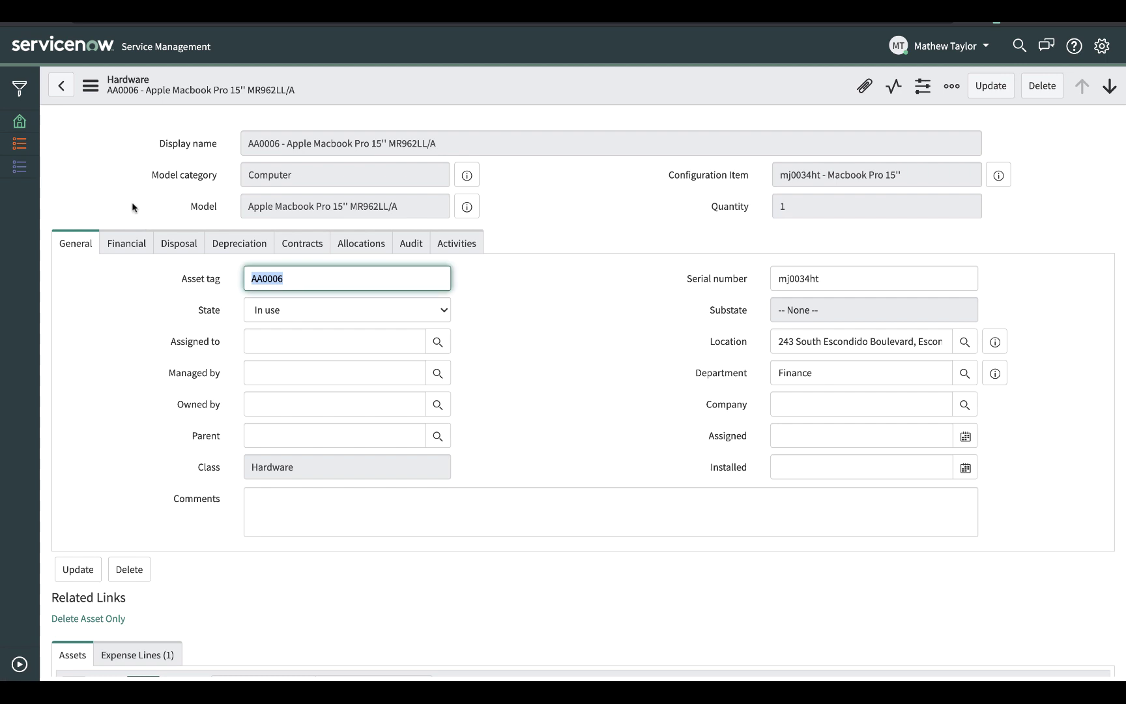
click(60, 86)
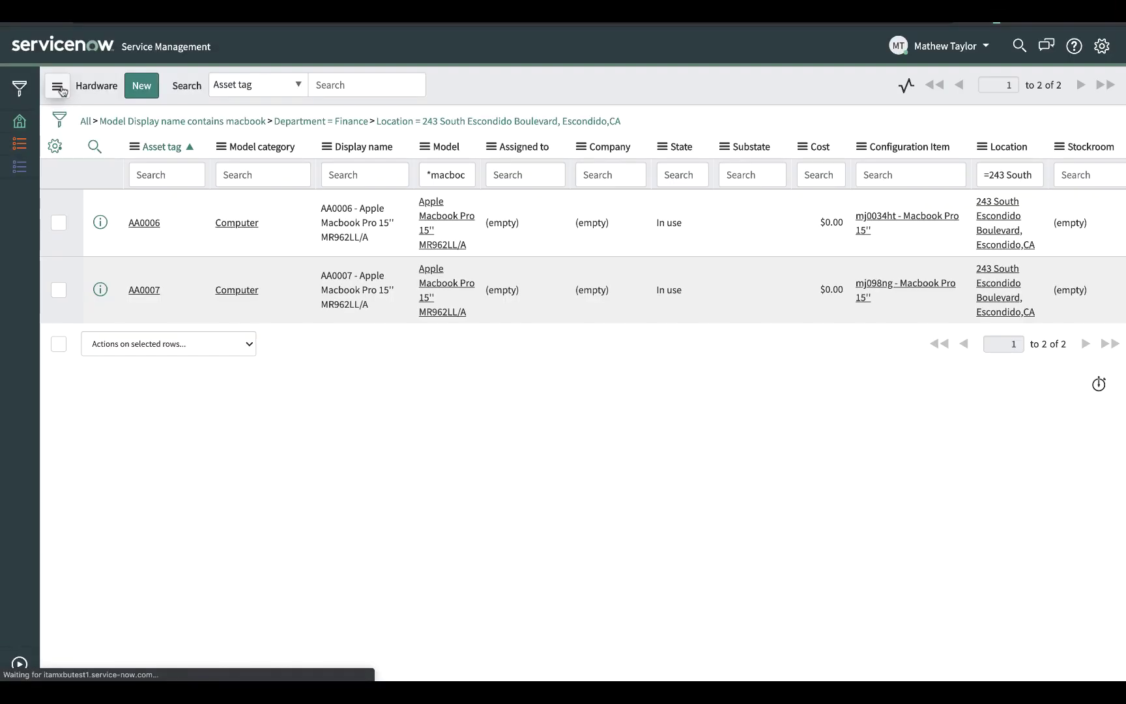
click(144, 290)
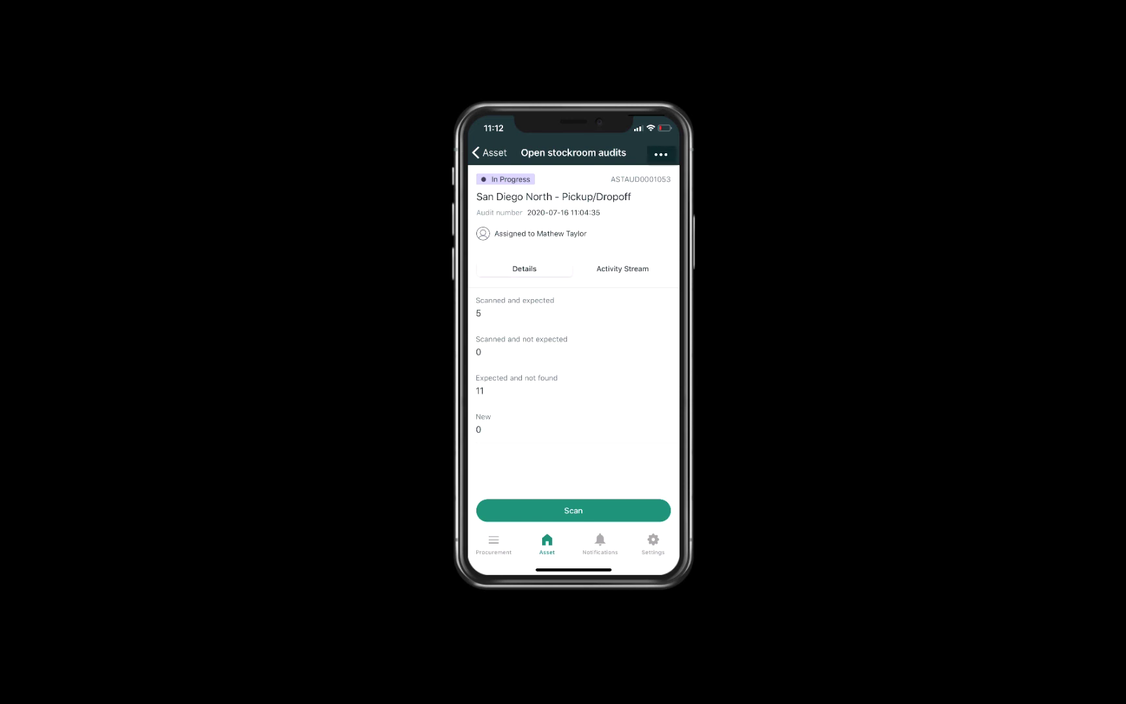
Bring up the options menu of stockroom audit ASTAUD0001053 to complete it
click(666, 152)
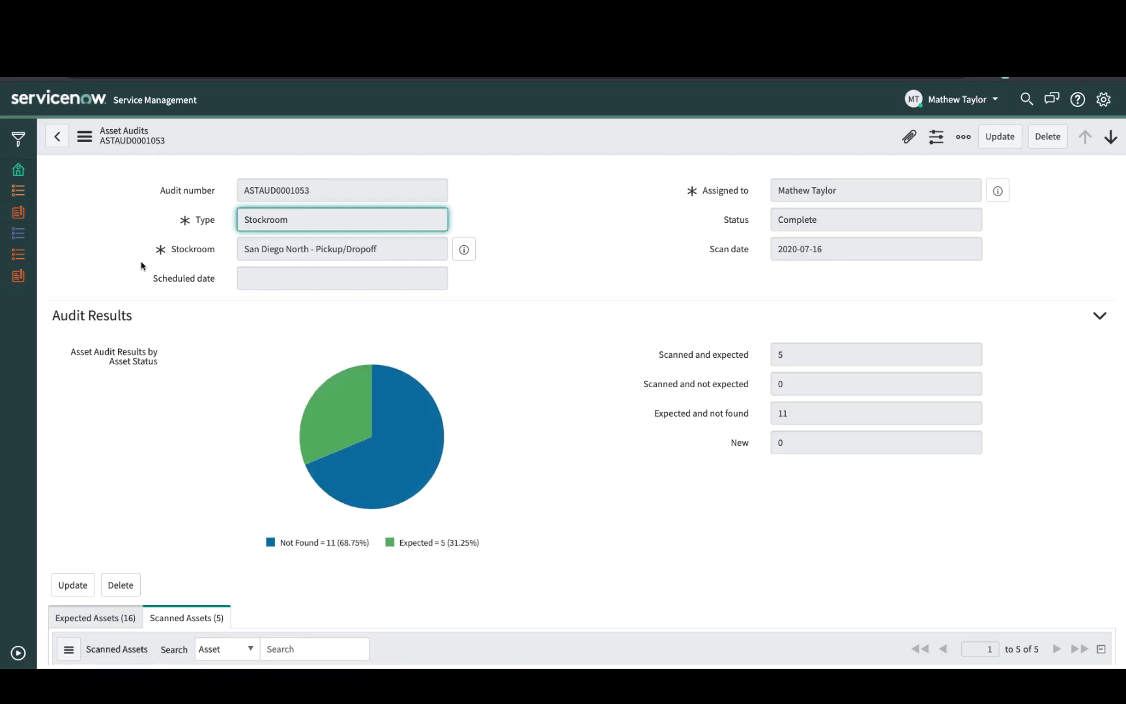
Scroll down audit ASTAUD0001053 to review its Scanned Assets
scroll(141, 266, down, 3)
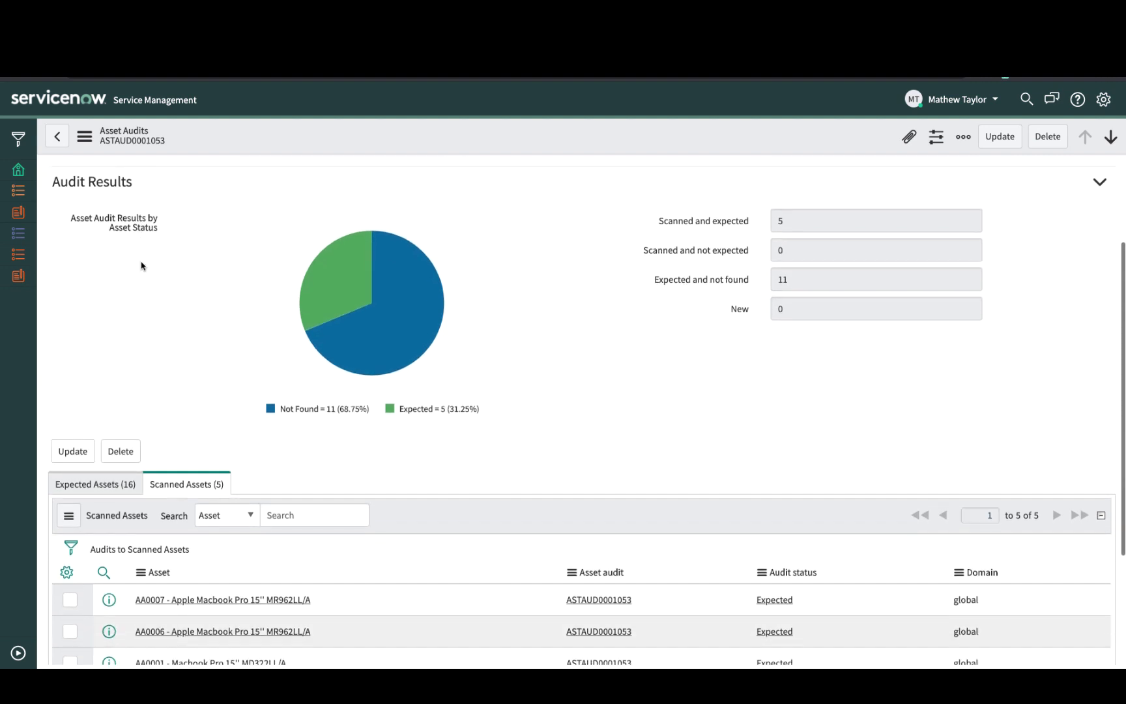
scroll(142, 265, down, 1)
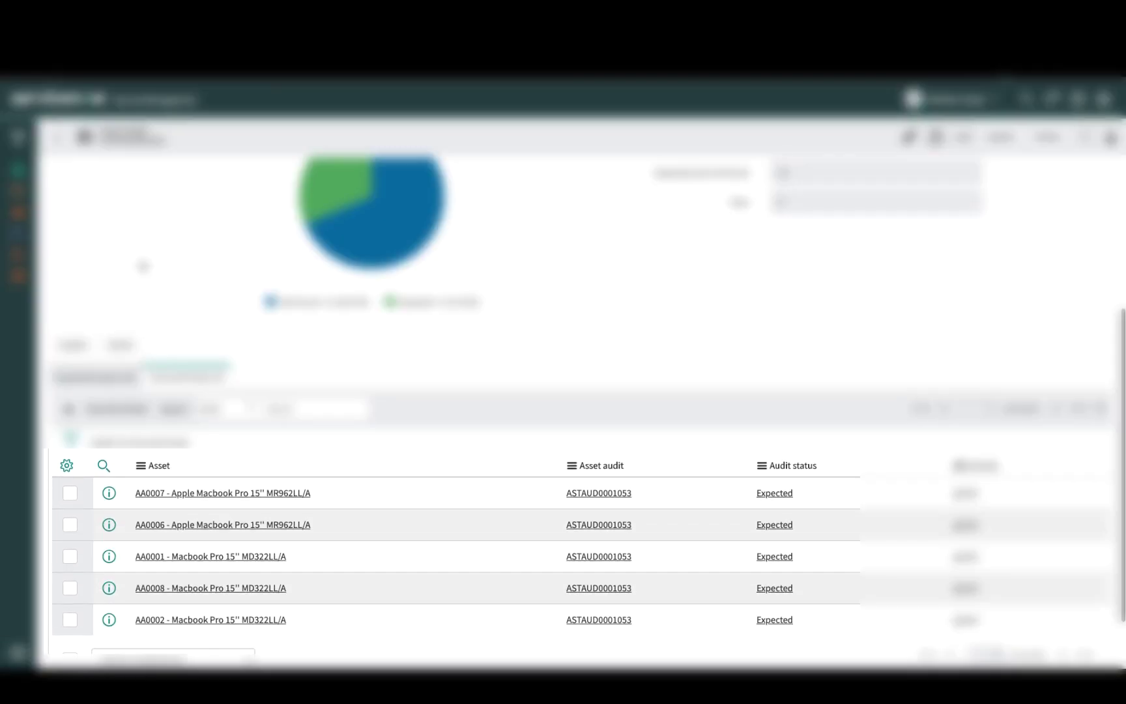
scroll(142, 265, down, 1)
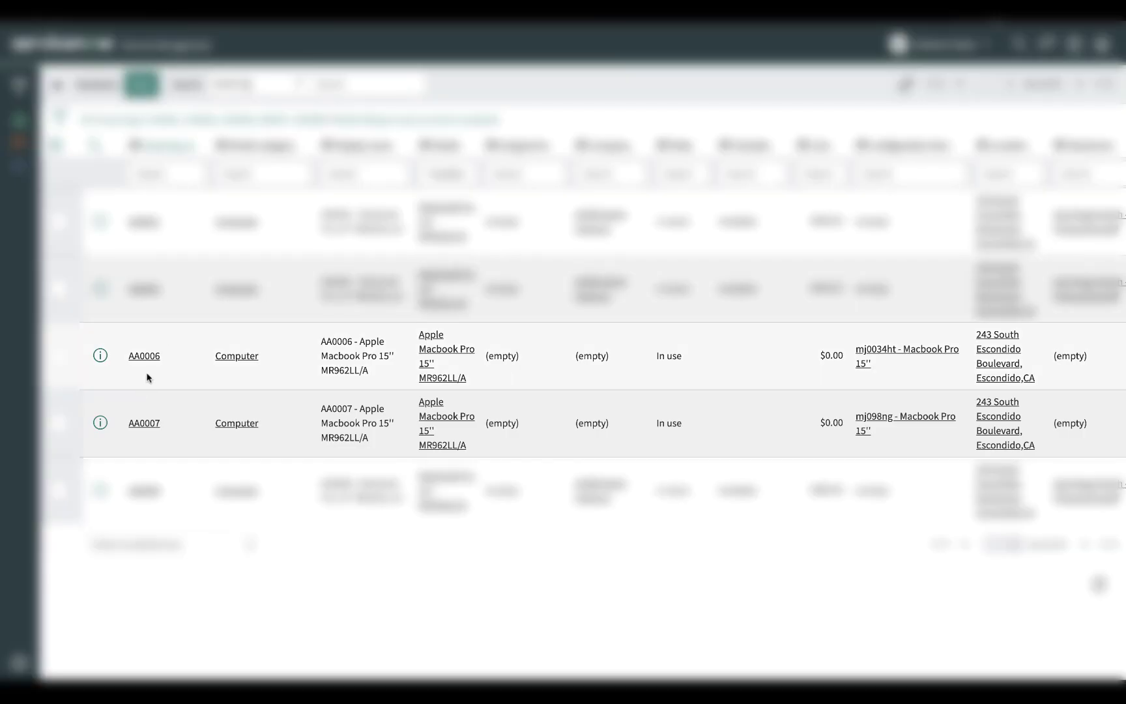
Set AA0006 to In stock in San Diego North - Pickup/Dropoff, clear its Finance department, and save
click(144, 356)
click(349, 314)
click(345, 280)
key(Tab)
text(san)
click(325, 375)
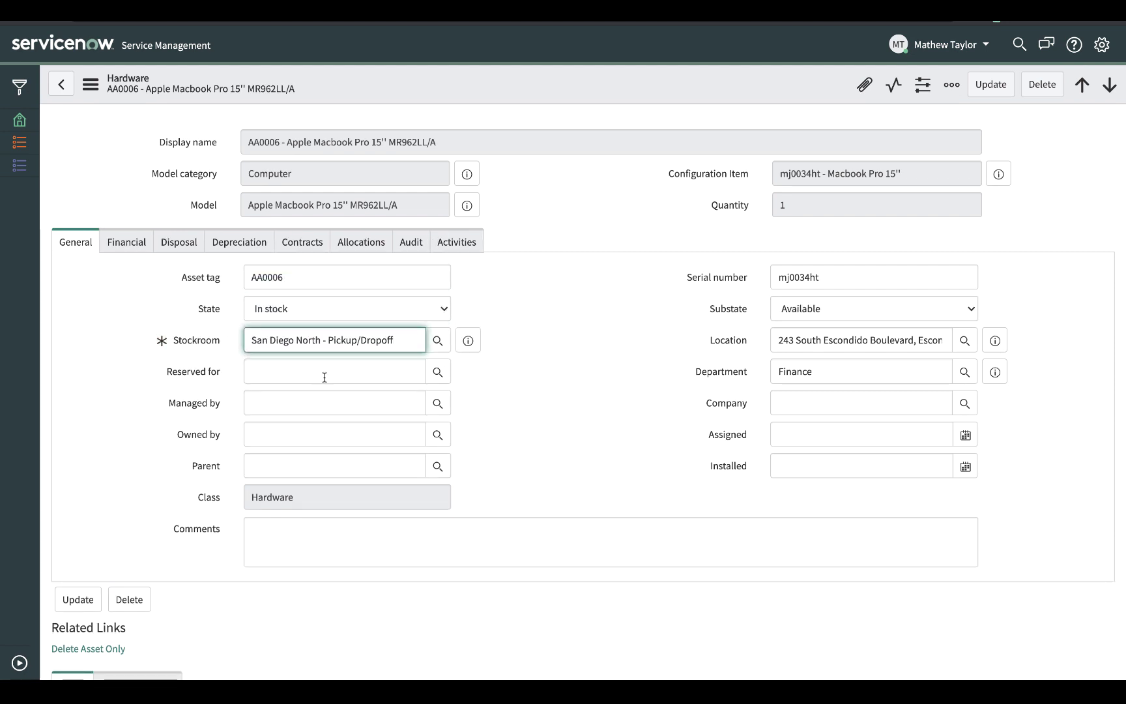
drag(860, 373, 753, 376)
key(BackSpace)
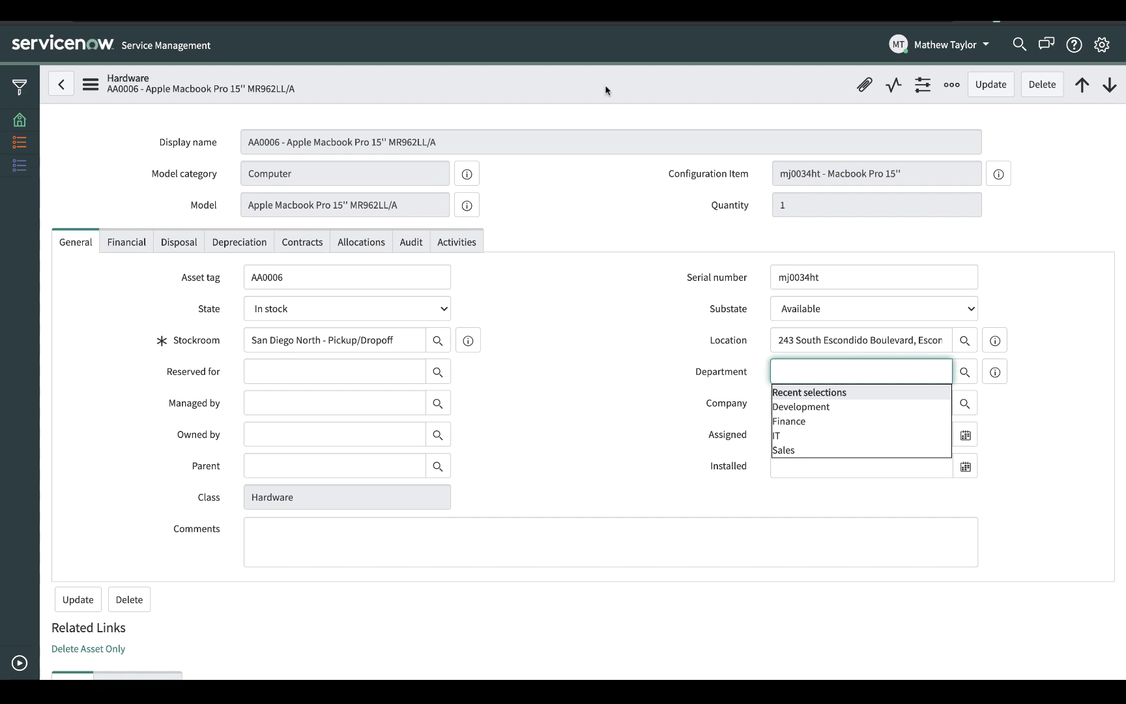
right_click(605, 90)
click(621, 98)
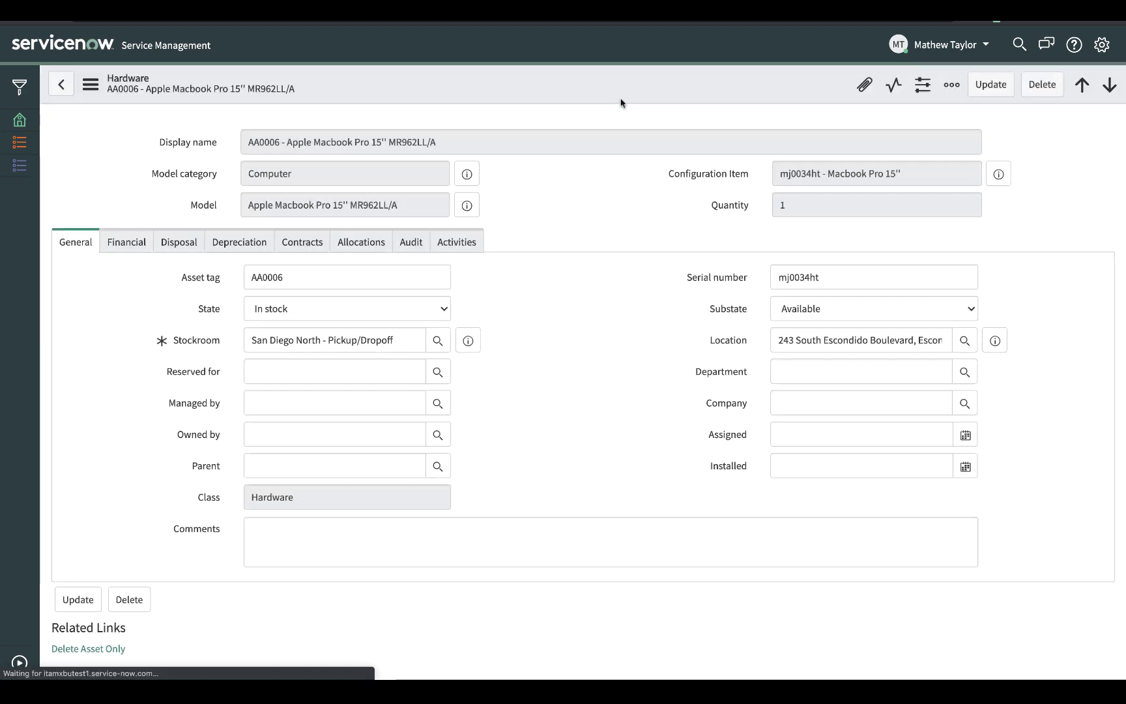
Set AA0007 to In stock in San Diego North - Pickup/Dropoff with Department cleared, and save
click(60, 87)
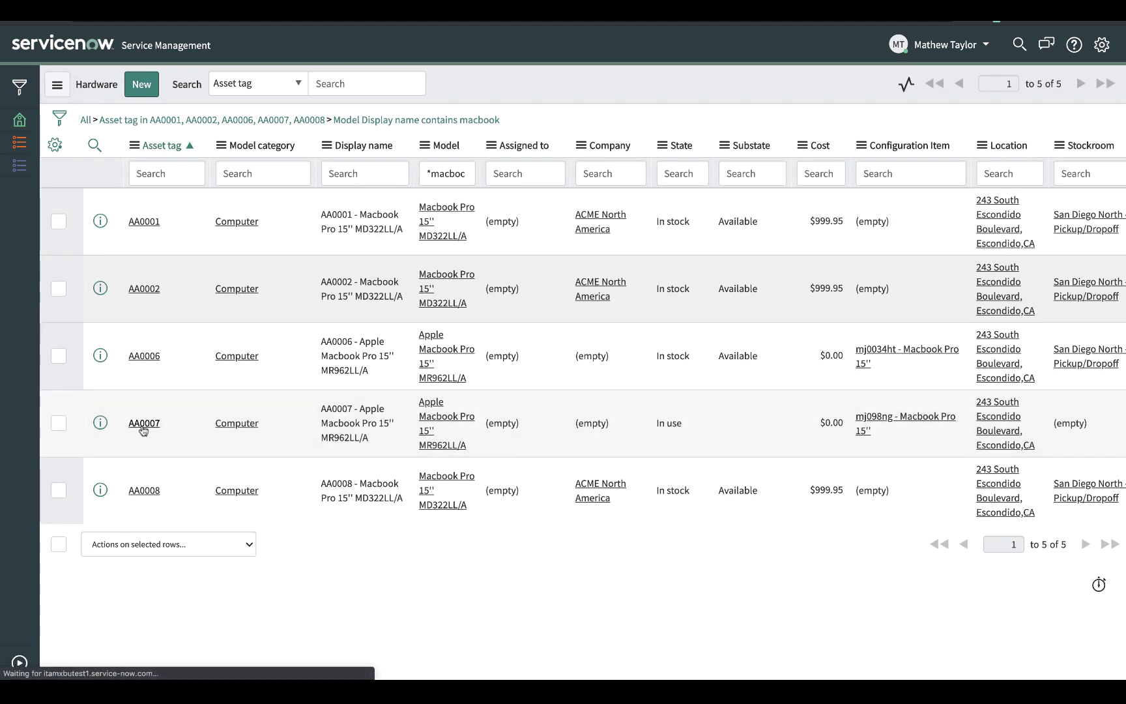
click(144, 424)
click(317, 308)
key(Escape)
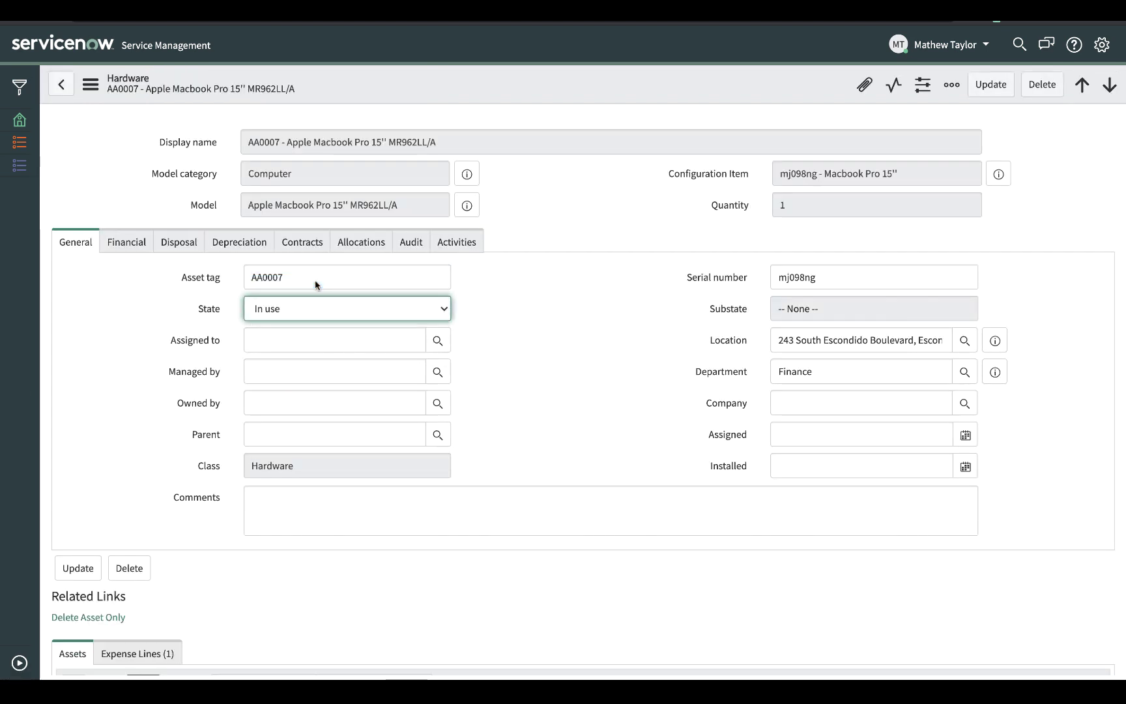
key(Up)
click(302, 341)
text(san)
click(300, 371)
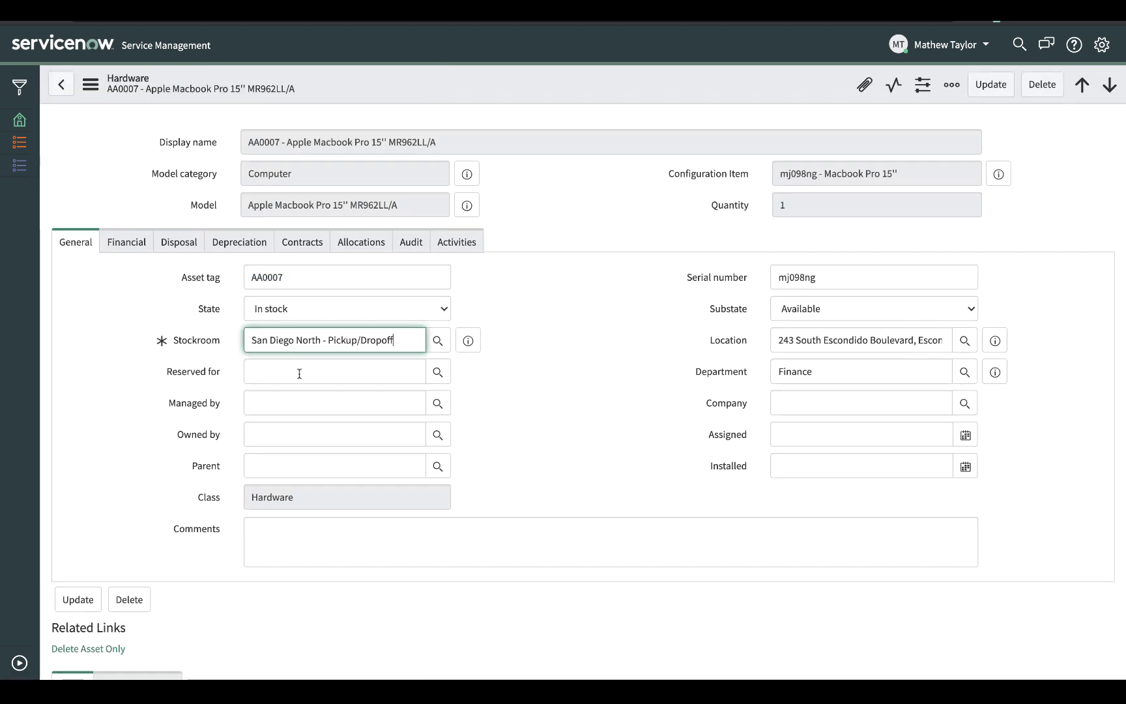
click(826, 370)
key(BackSpace)
key(BackSpace)
key(BackSpace)
key(BackSpace)
key(BackSpace)
key(BackSpace)
key(BackSpace)
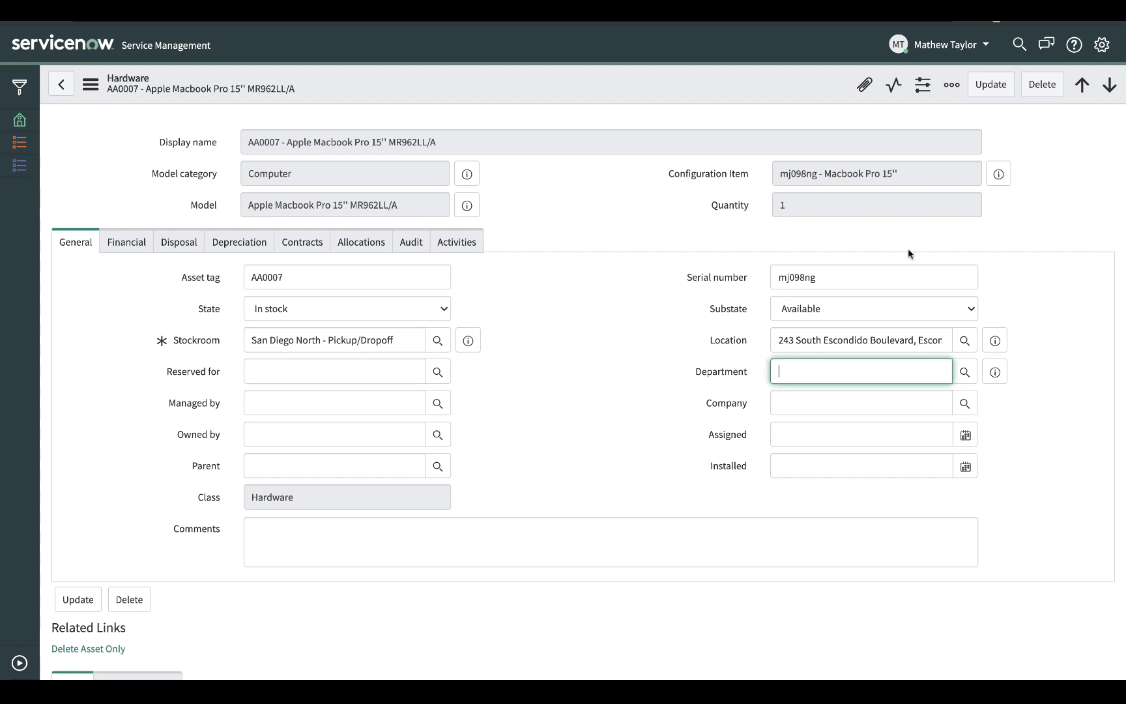
click(986, 84)
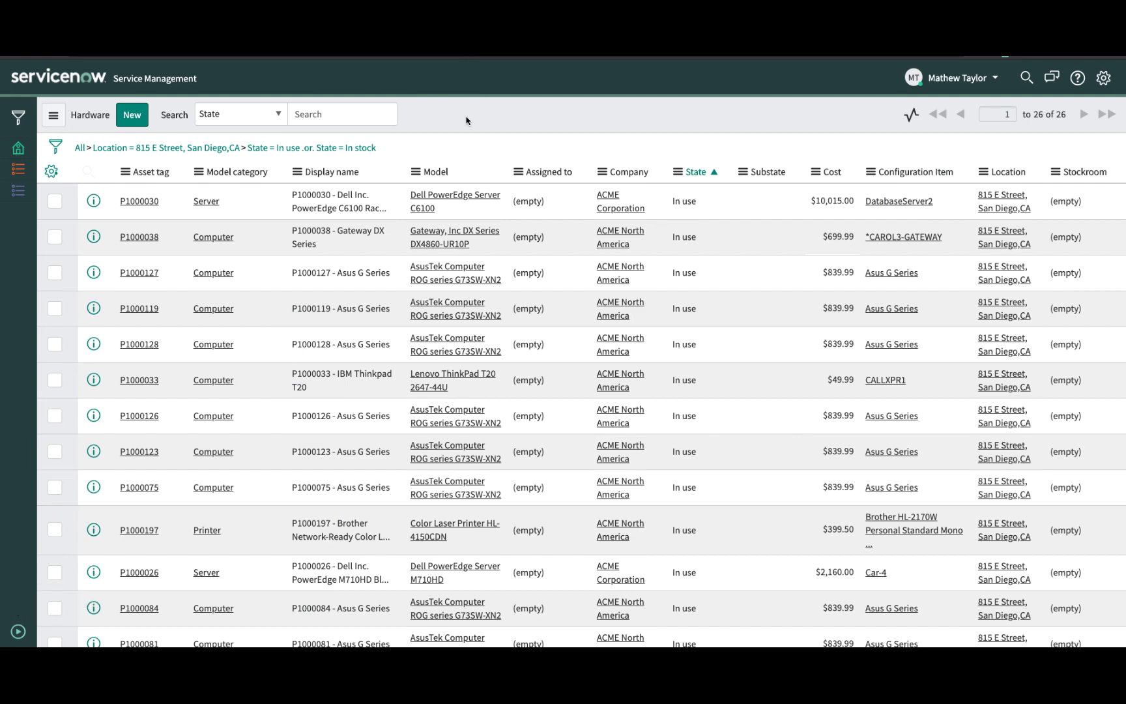
Scroll through the 26 in-use or in-stock hardware assets at 815 E Street, San Diego
scroll(471, 298, down, 3)
scroll(470, 298, down, 6)
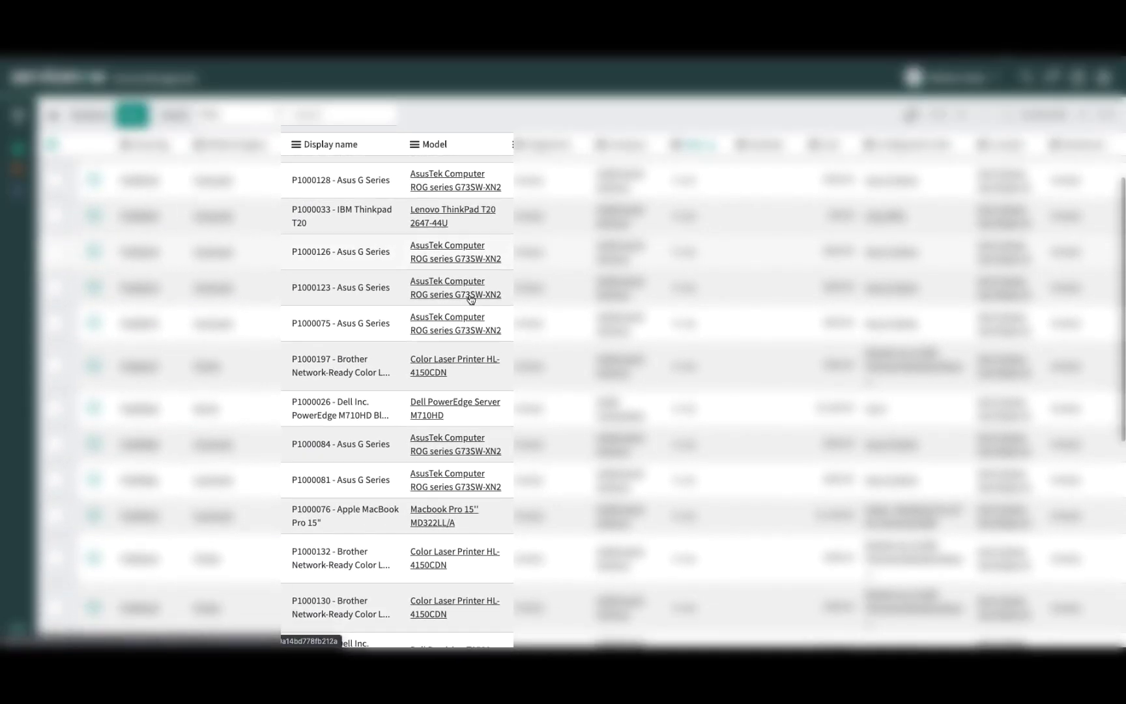
scroll(470, 299, down, 5)
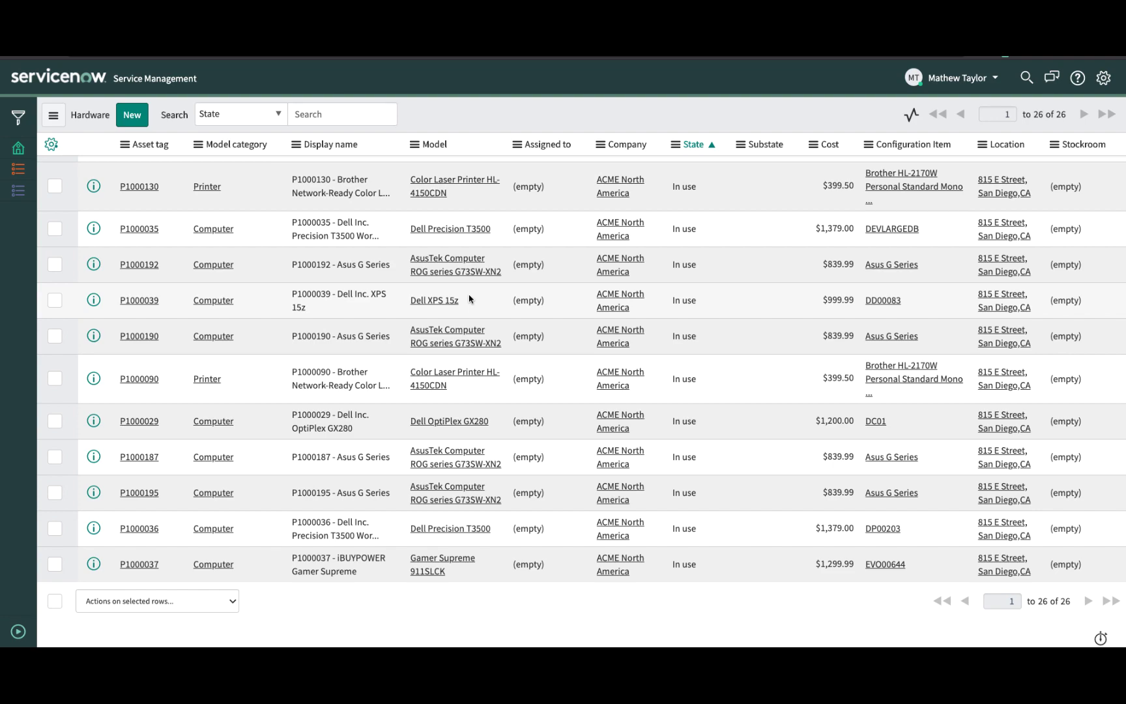
scroll(470, 299, up, 5)
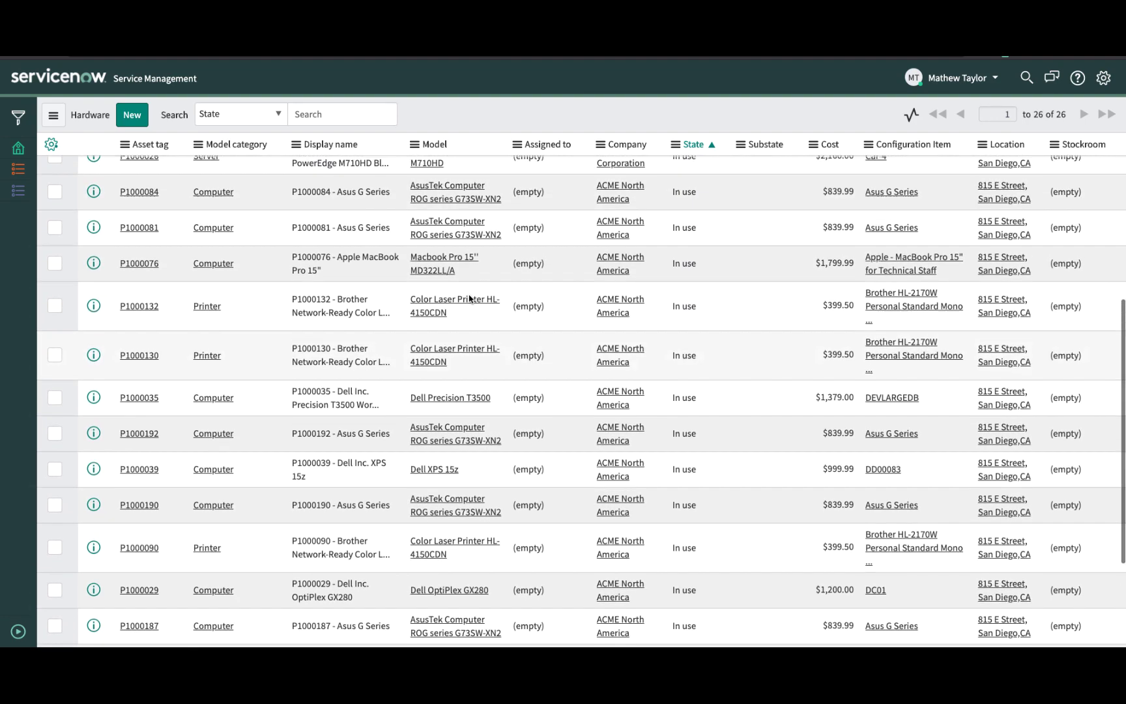
scroll(470, 298, up, 5)
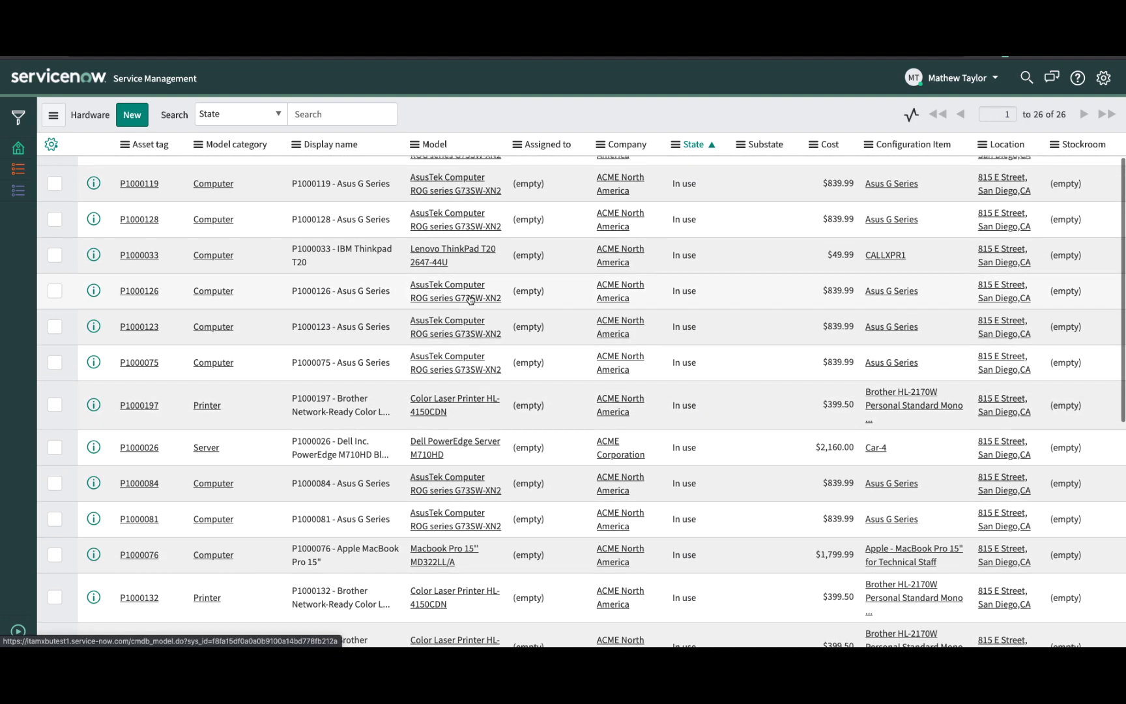
scroll(470, 299, up, 3)
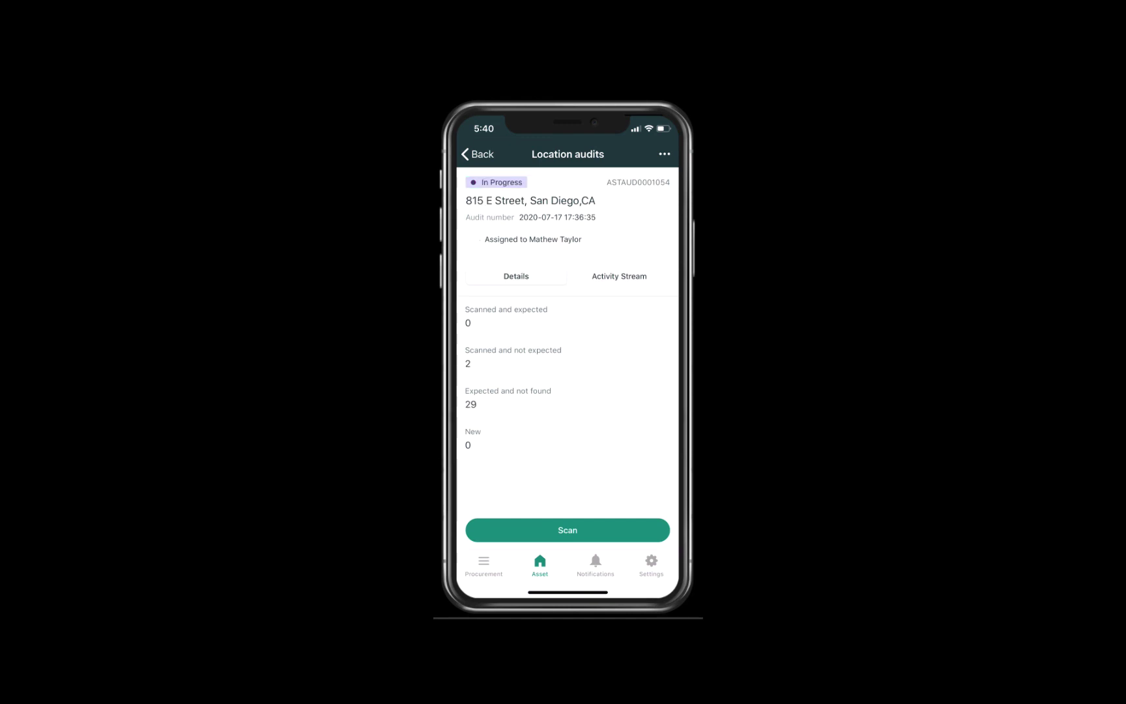
Mark the 815 E Street, San Diego location audit as Complete in the mobile app
click(665, 154)
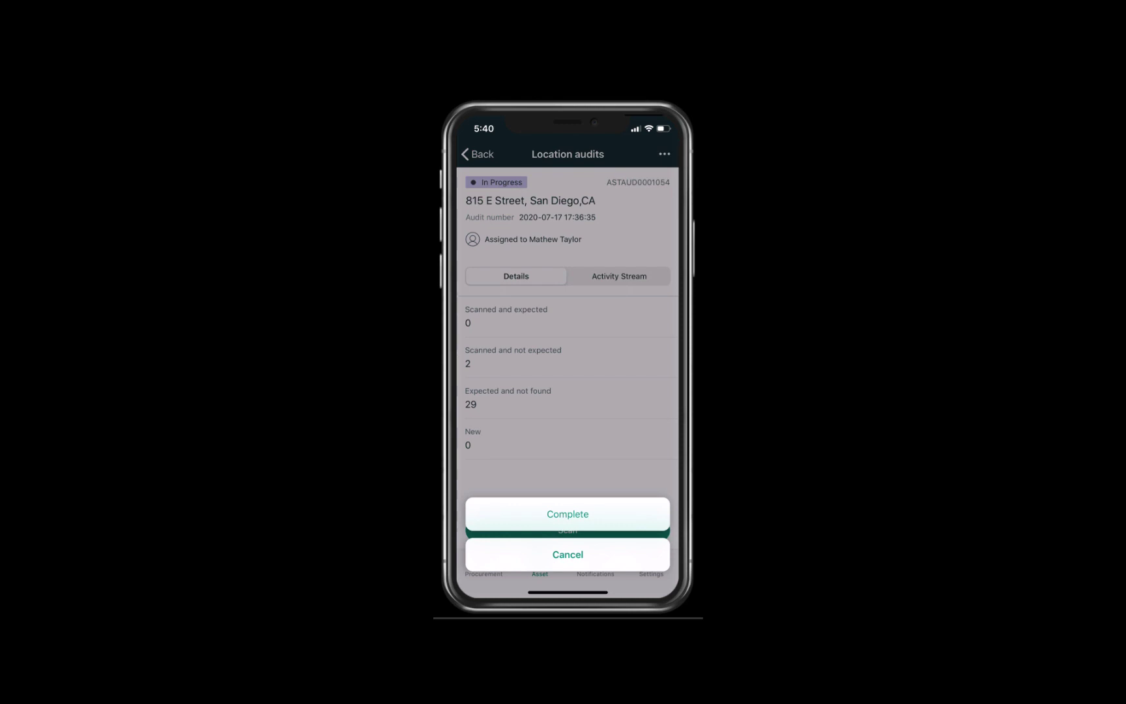
click(568, 513)
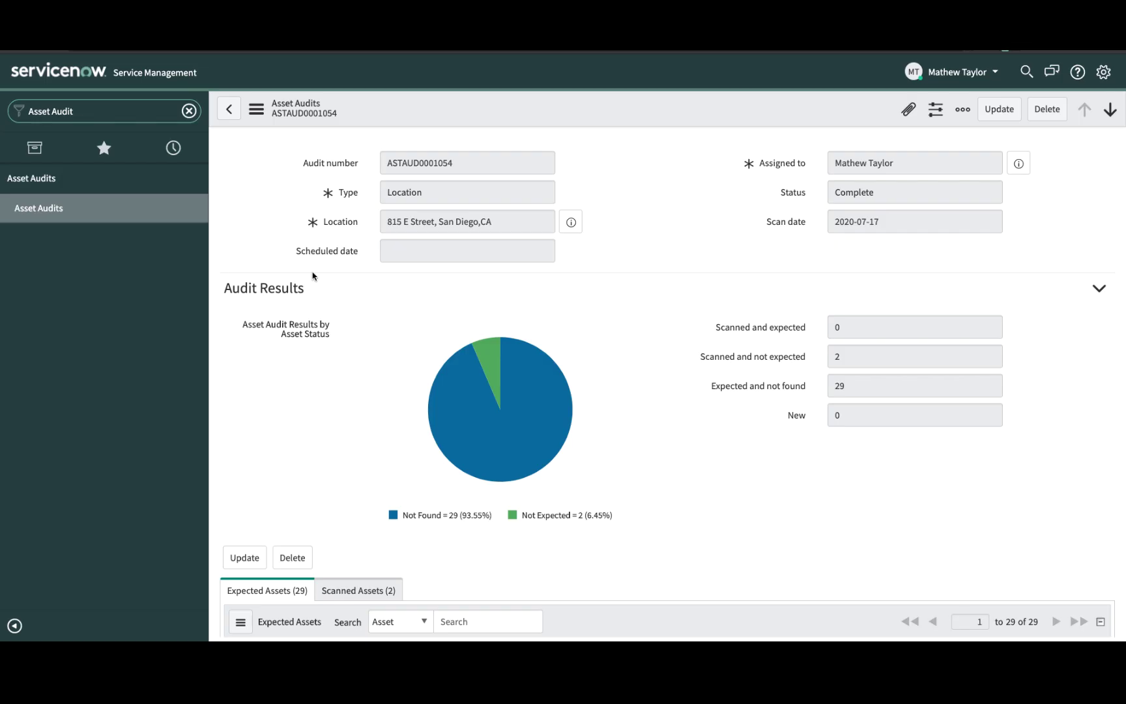
Show audit ASTAUD0001054's two scanned-but-unexpected assets and open the SN2161681 record
scroll(315, 465, down, 1)
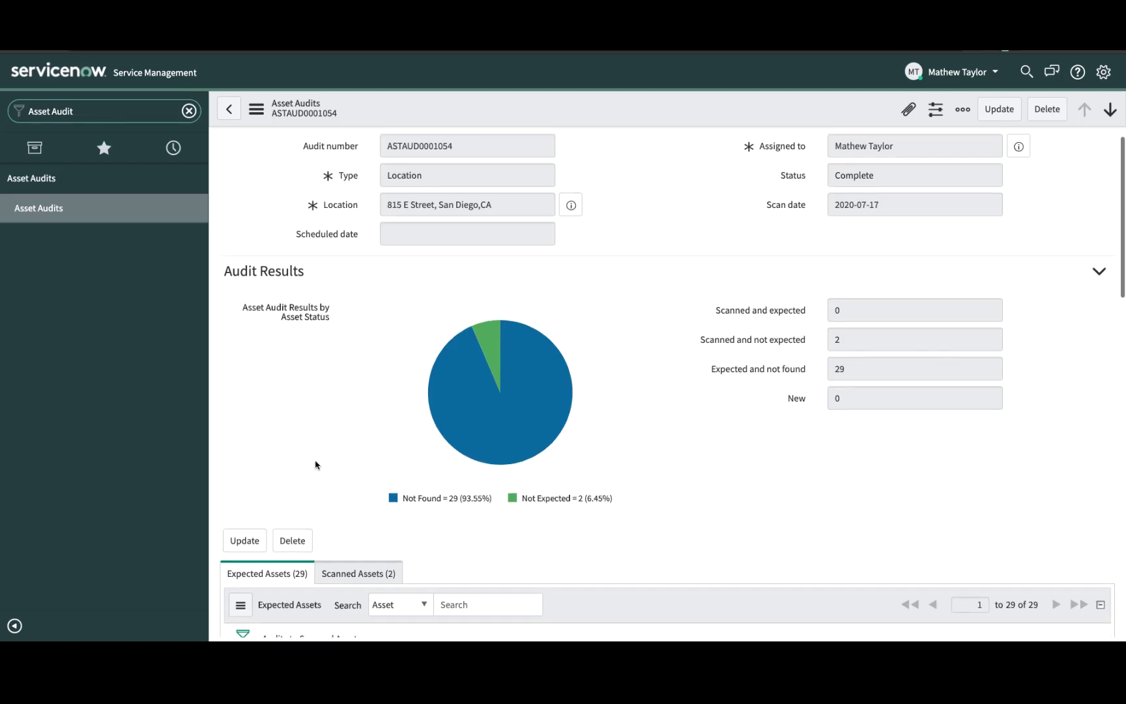
scroll(315, 465, down, 3)
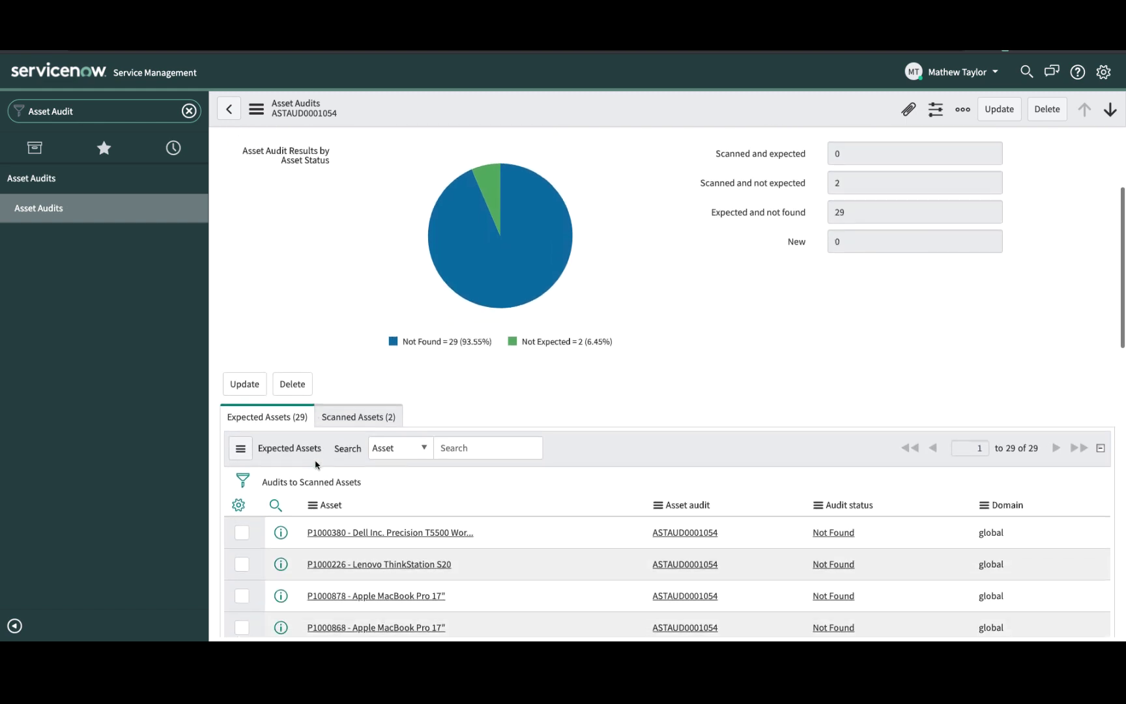
scroll(316, 465, down, 1)
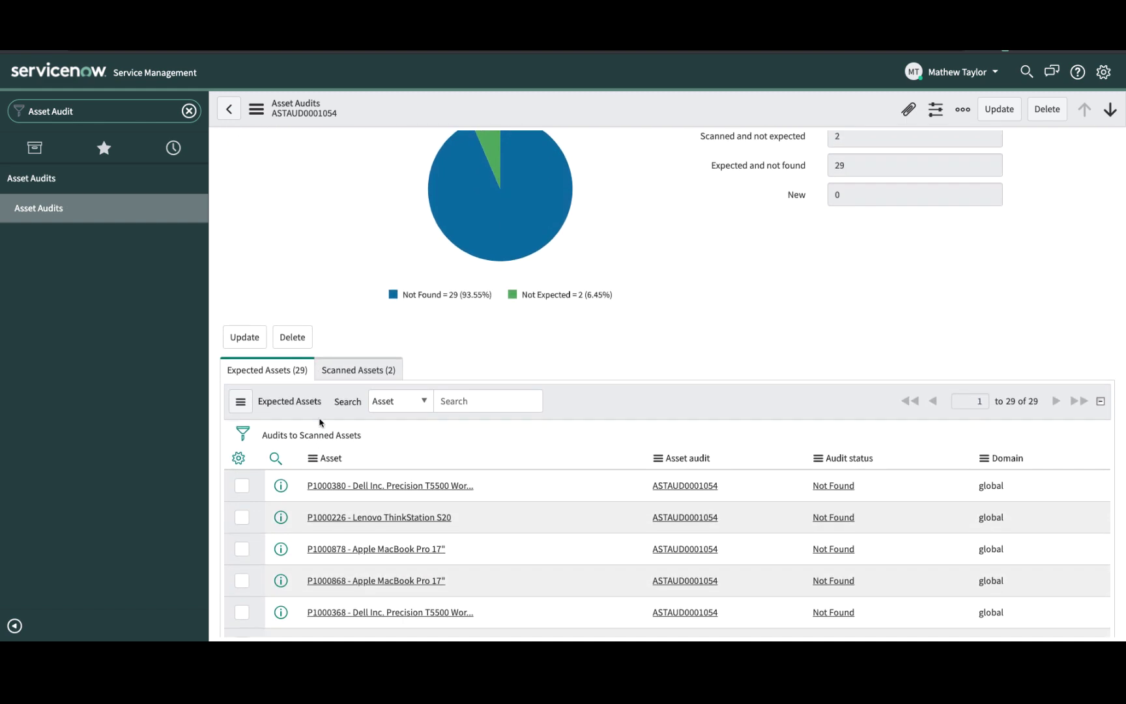
click(341, 371)
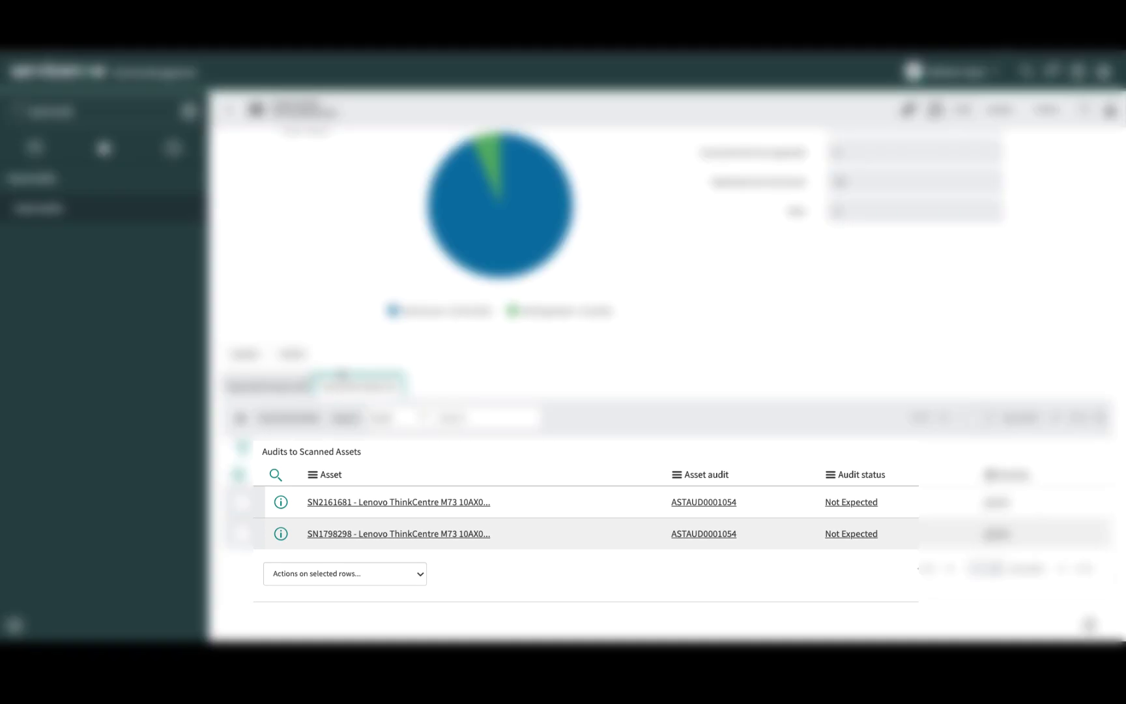
click(352, 502)
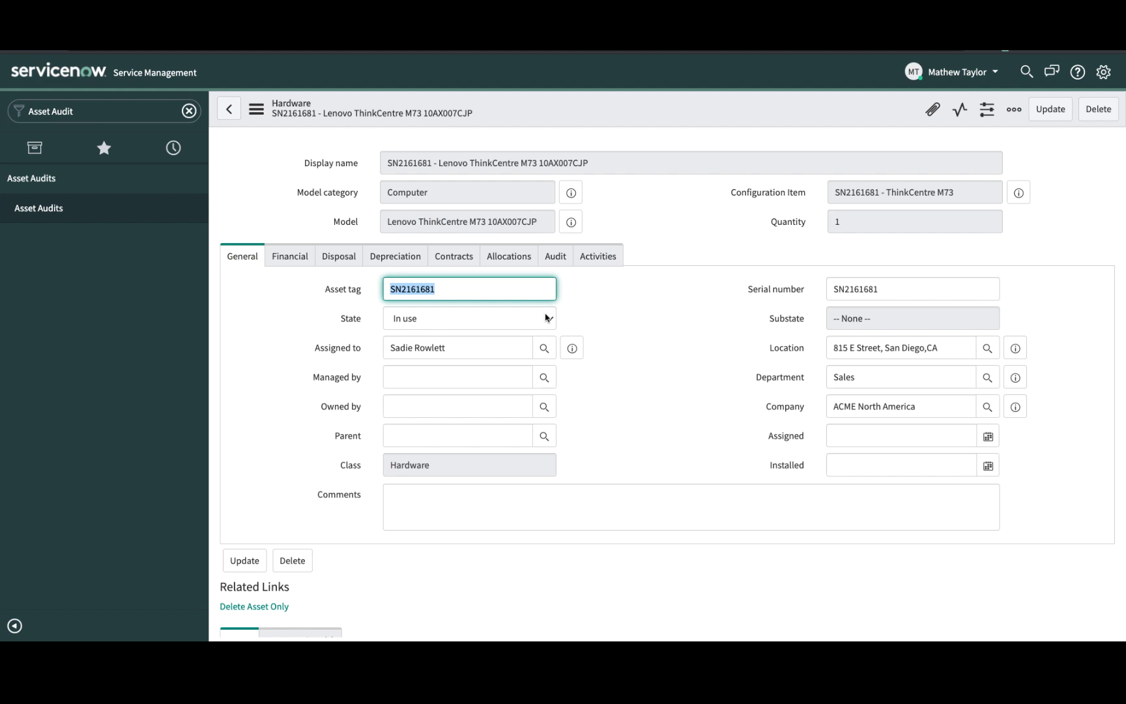
Open the SN1798298 ThinkCentre M73 asset record and scroll through its details
click(348, 547)
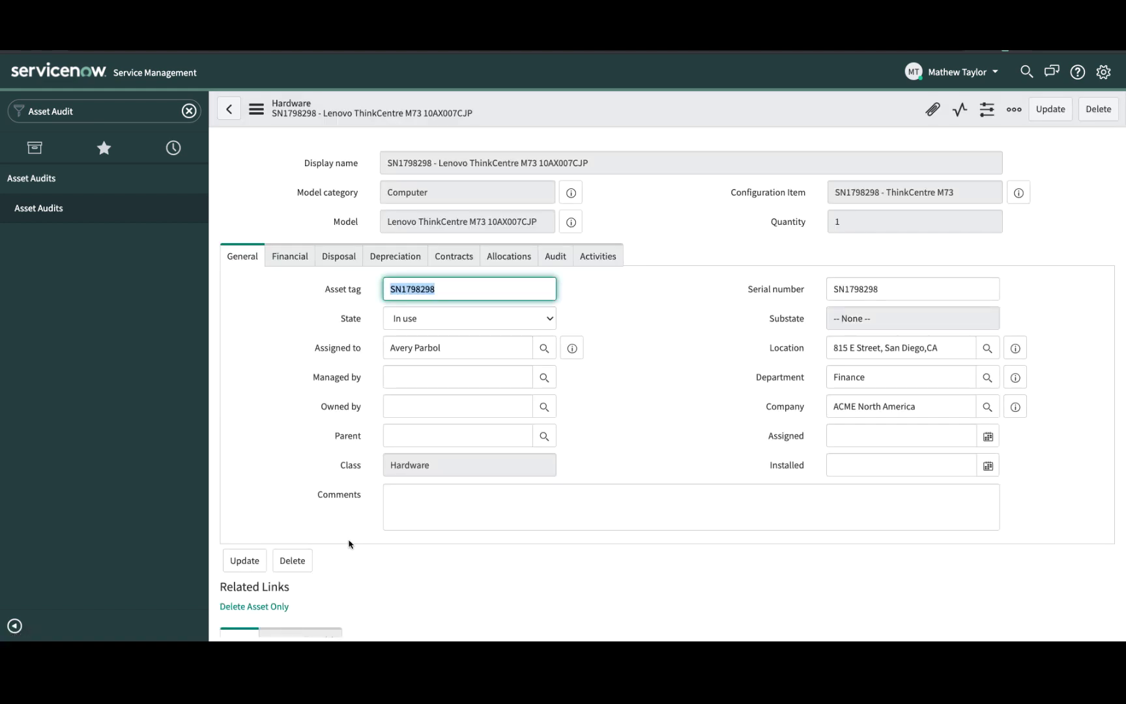
mouse_move(771, 355)
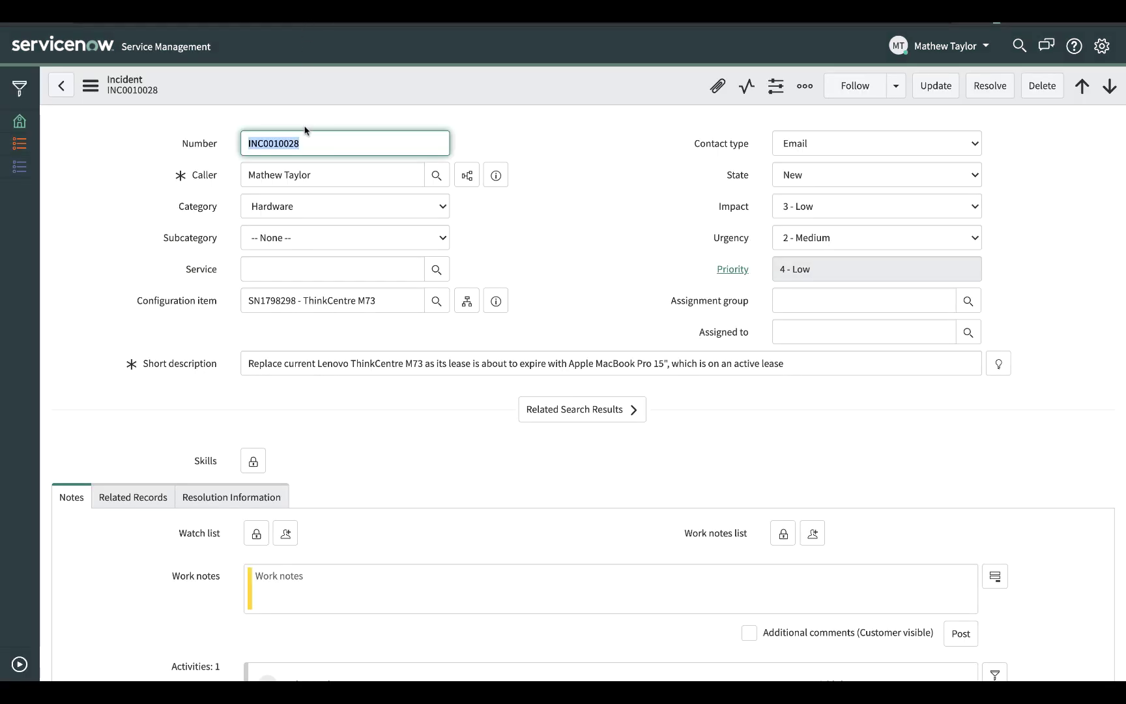
scroll(310, 422, down, 2)
scroll(310, 422, down, 8)
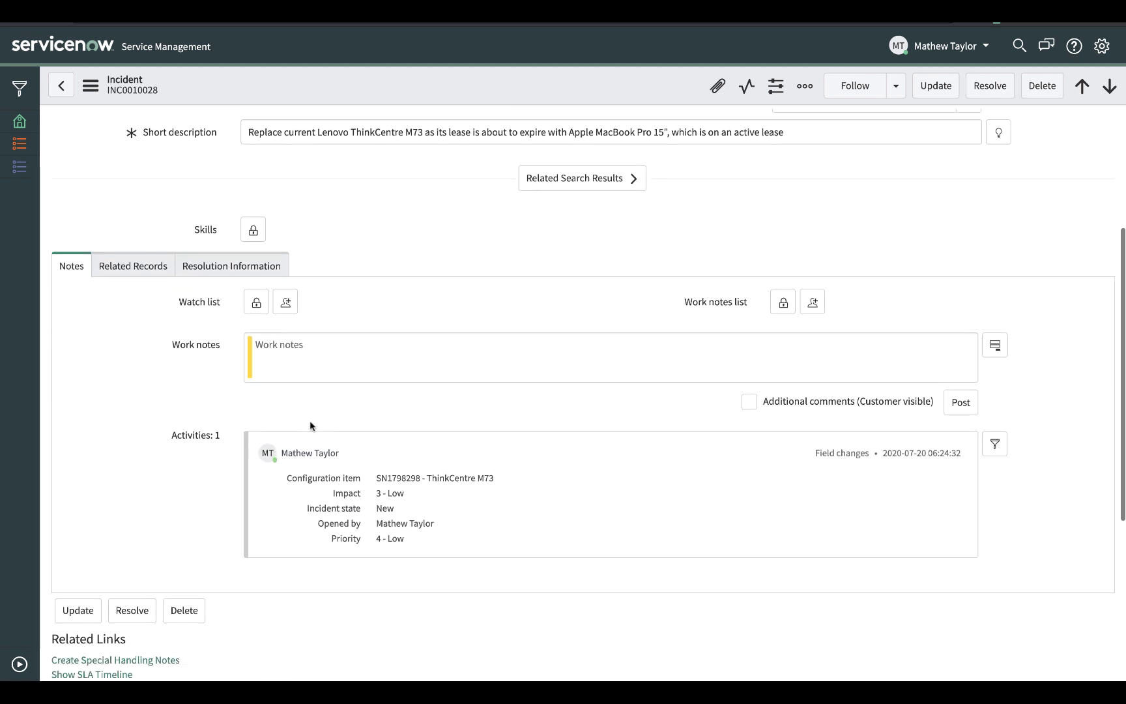